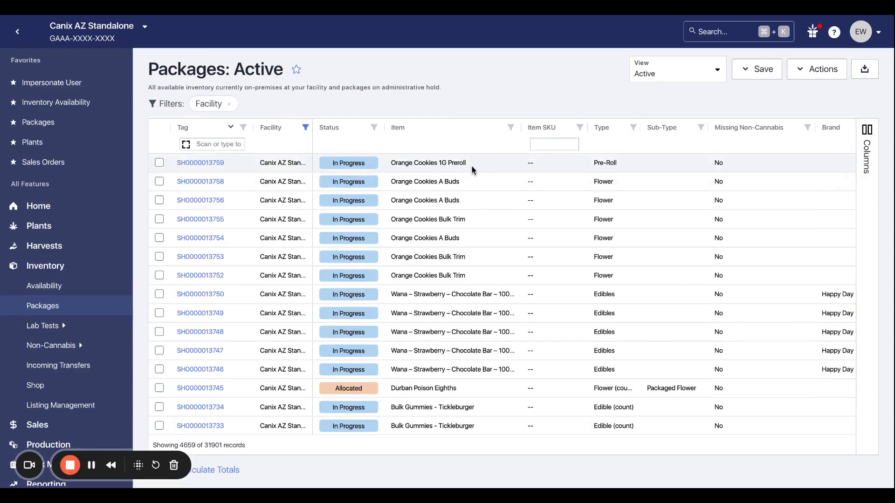
left_click(159, 164)
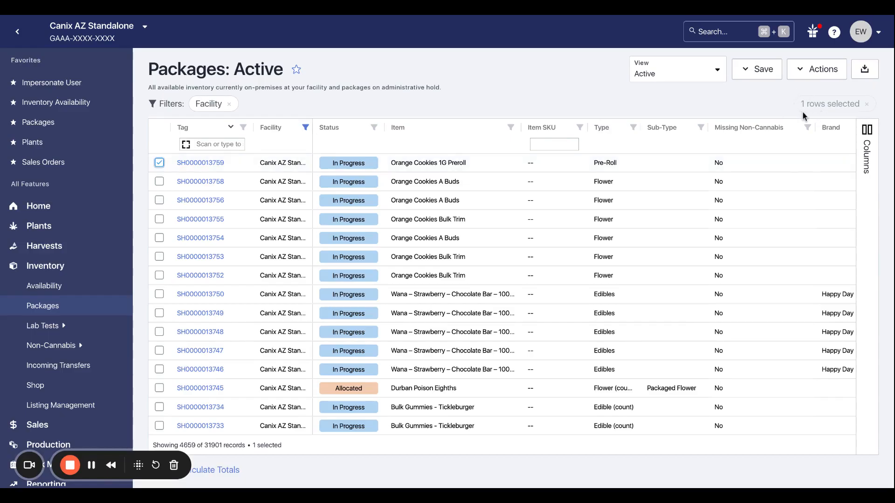
left_click(825, 75)
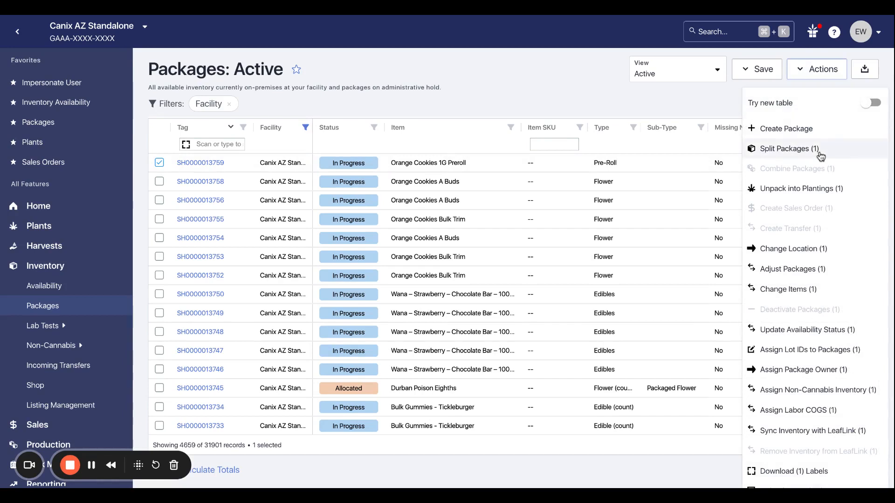
left_click(792, 151)
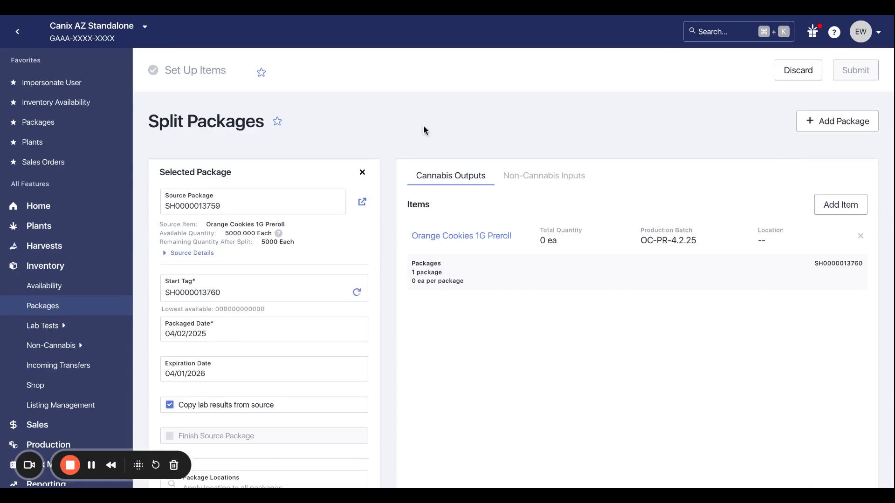
scroll(391, 139, "down", 1)
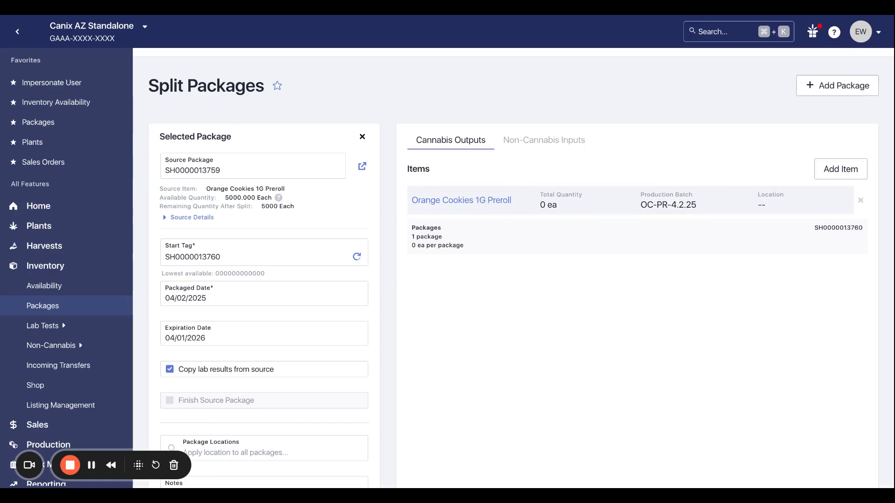
left_click(500, 207)
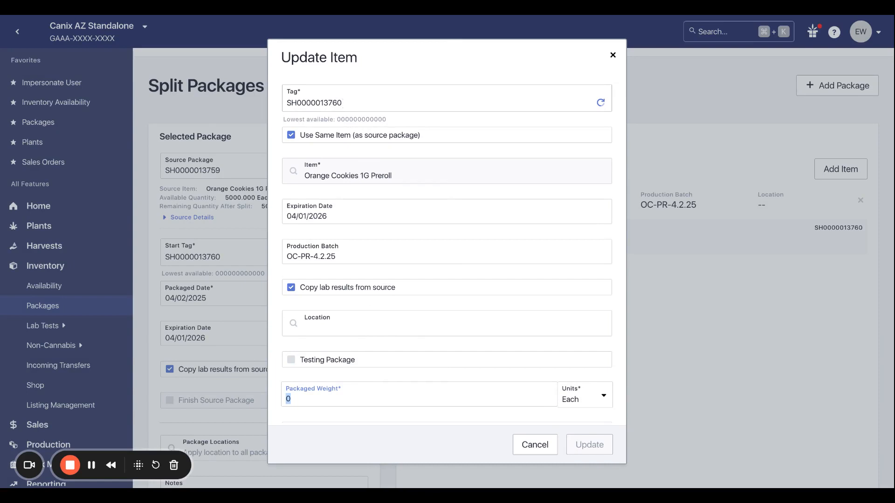
left_click_drag(343, 103, 320, 103)
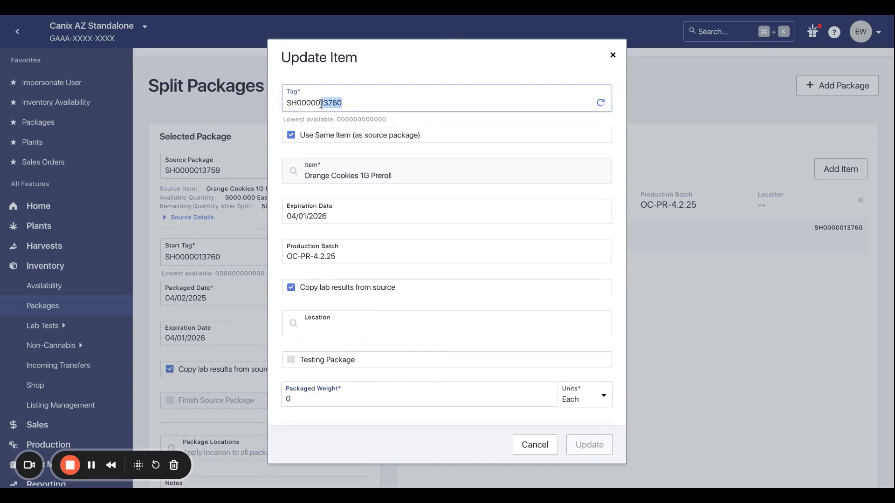
left_click(423, 78)
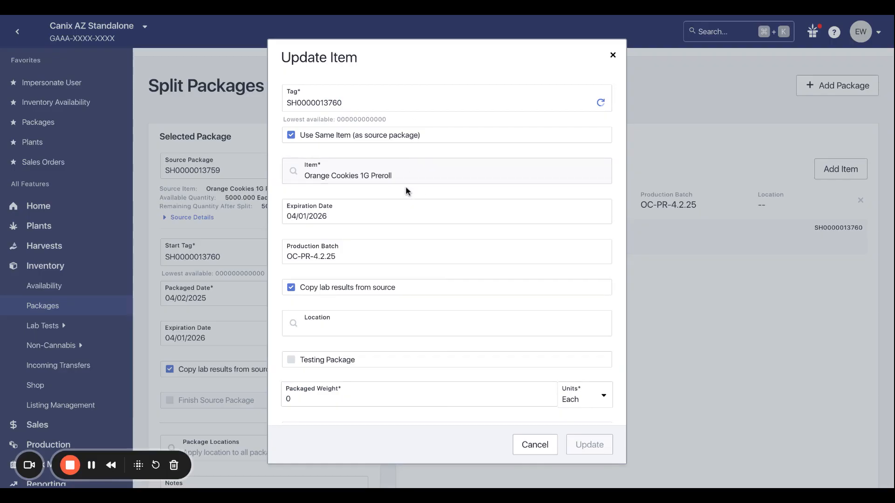
left_click(373, 140)
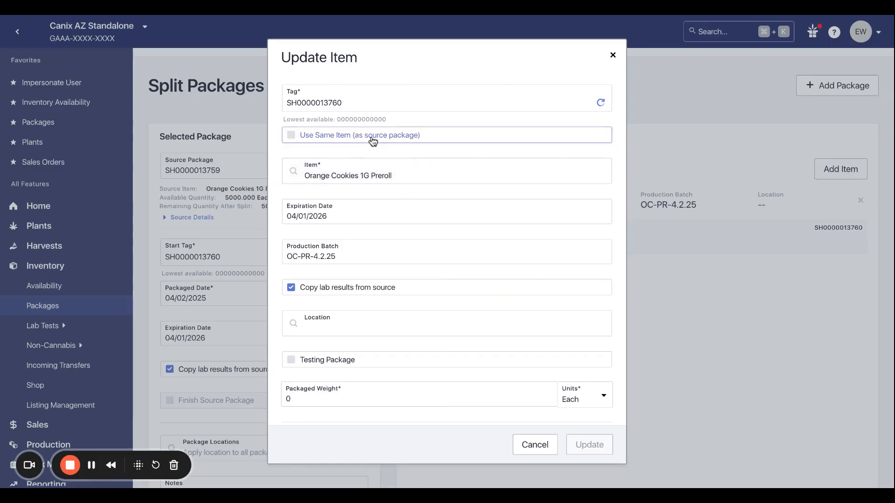
key("space")
Turn off copying lab results from the source for the output item and set its location to Bulk Storage.
scroll(372, 186, "down", 1)
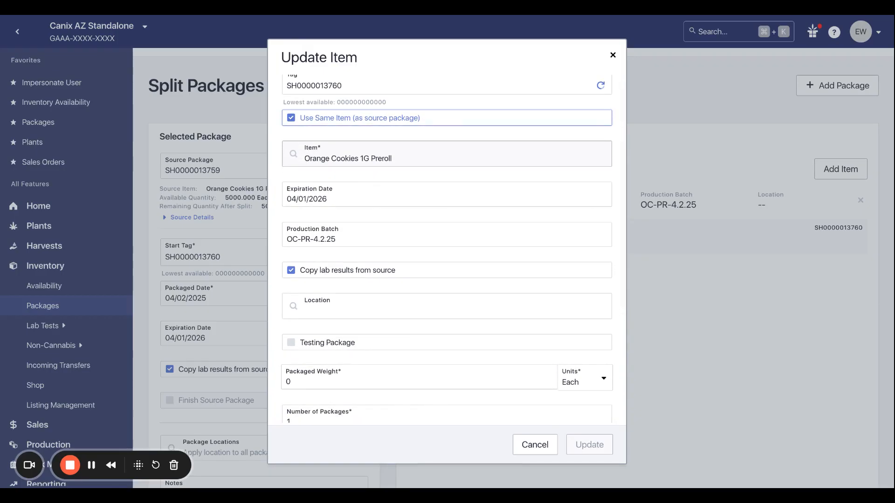
scroll(371, 185, "down", 1)
scroll(446, 249, "down", 3)
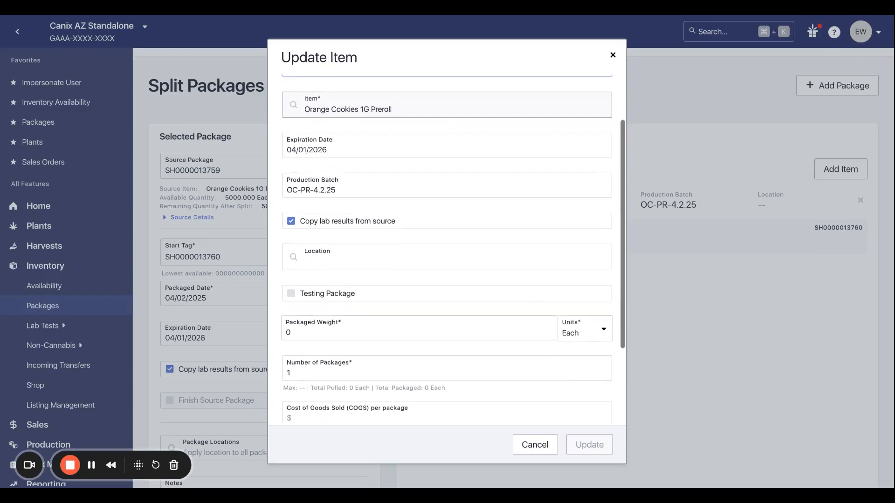
scroll(447, 248, "down", 1)
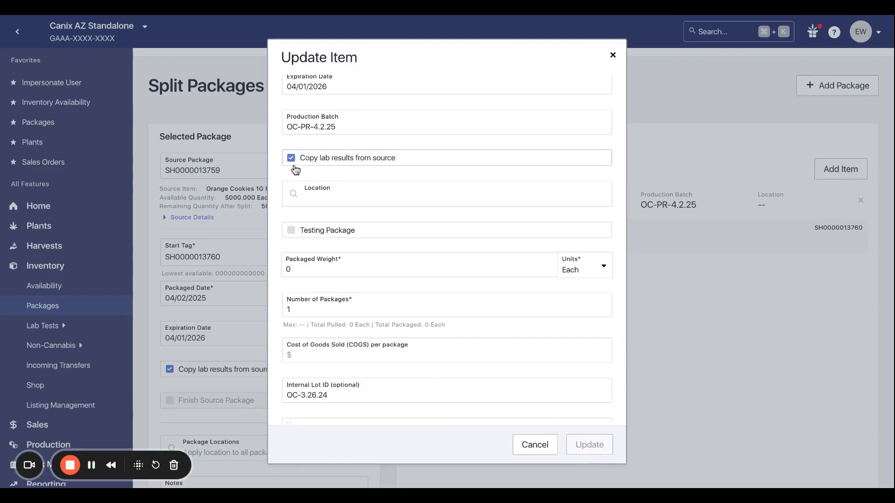
left_click(319, 161)
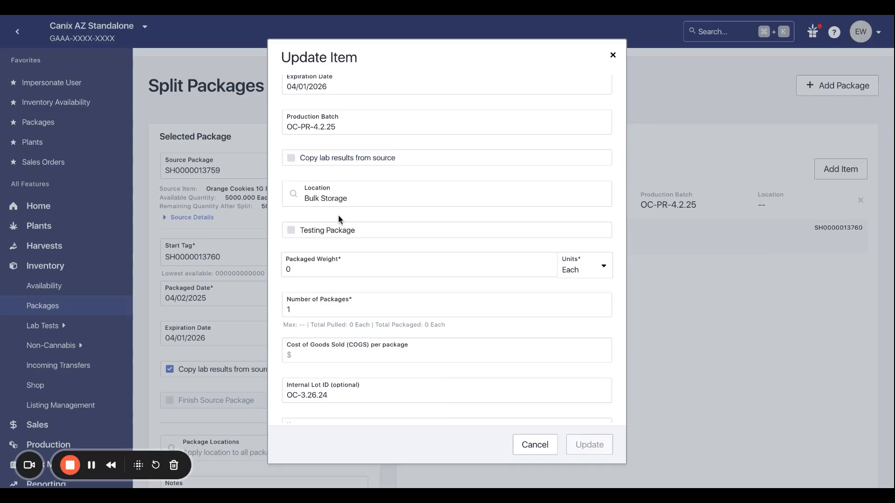
left_click(348, 201)
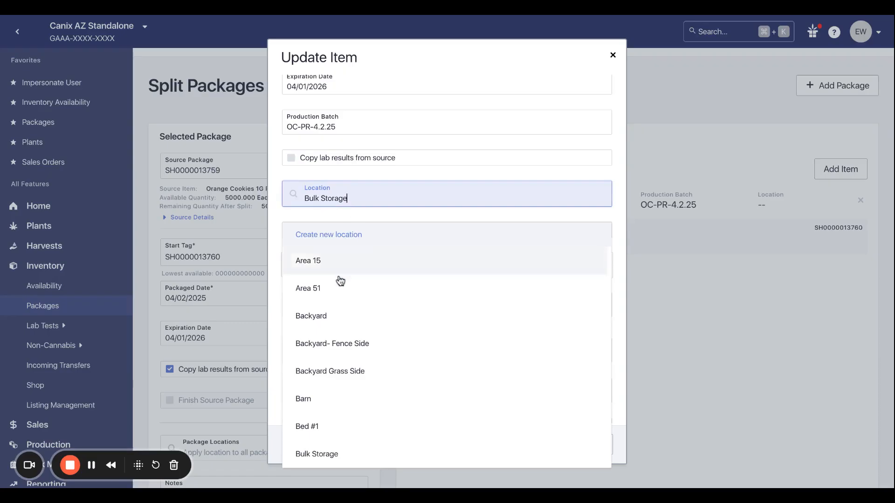
scroll(334, 322, "down", 1)
left_click(323, 442)
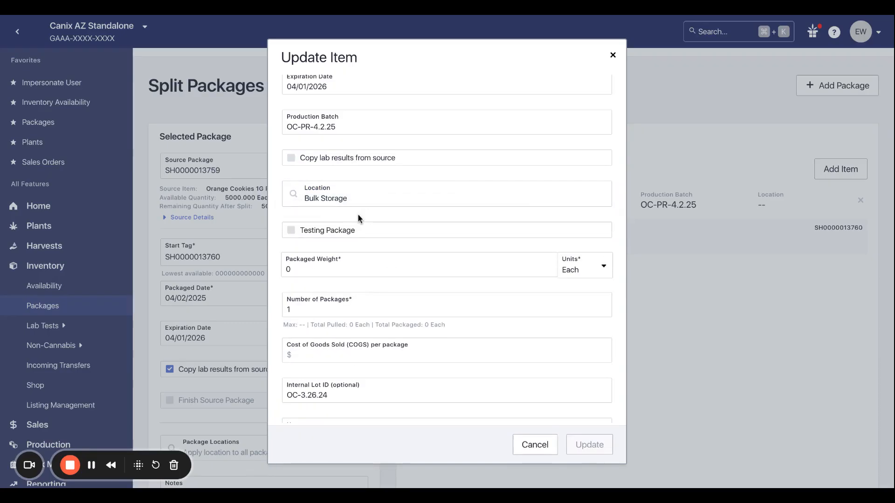
Mark the output item as a testing package with a packaged weight of 5 each, and update the item.
mouse_move(350, 234)
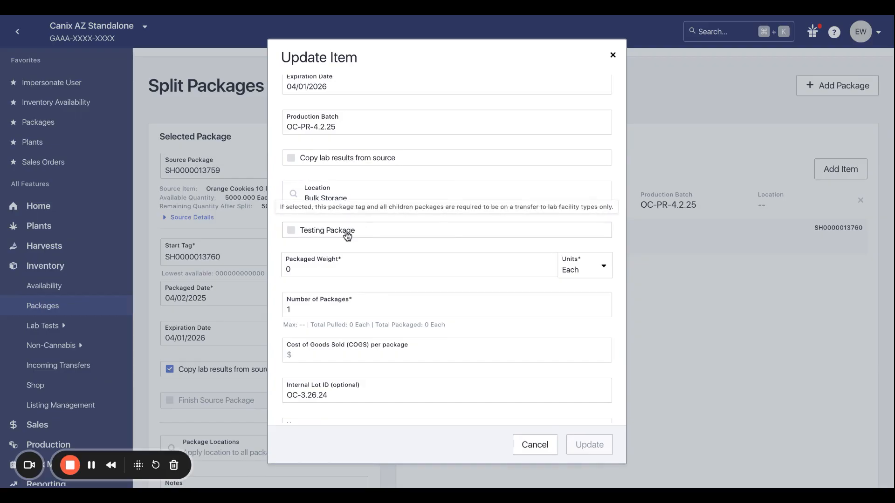
left_click(347, 235)
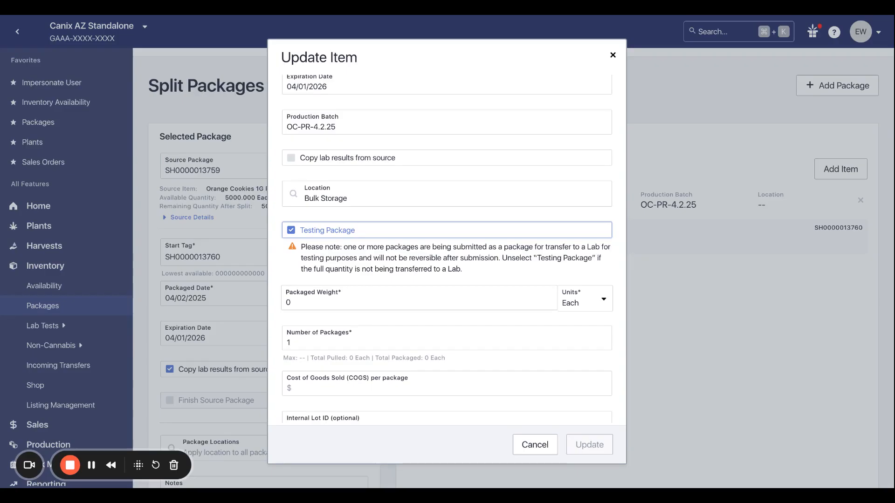
mouse_move(335, 241)
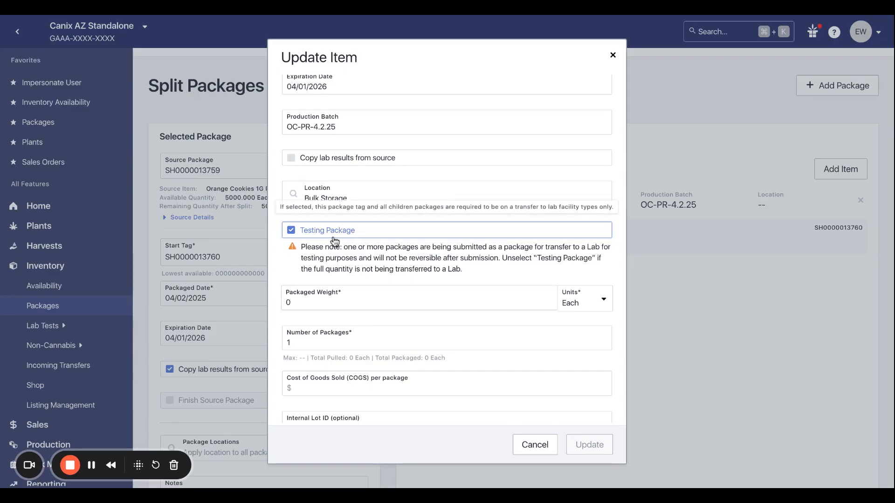
left_click(339, 304)
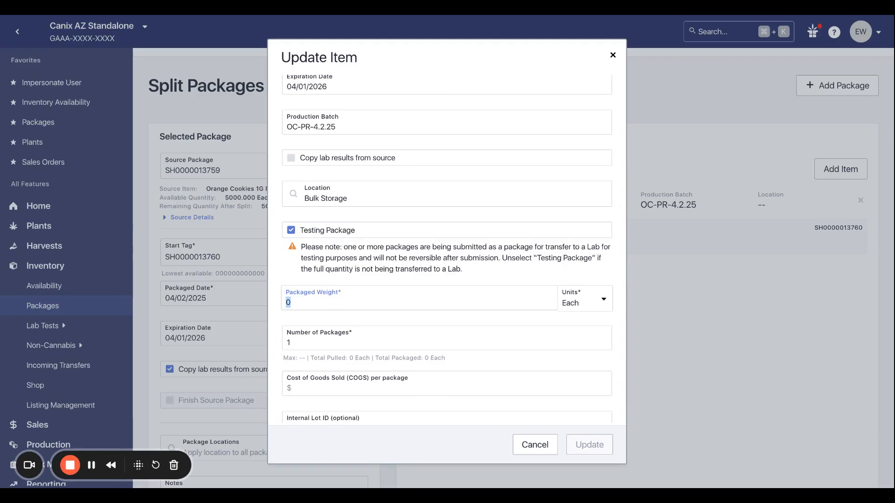
type("5")
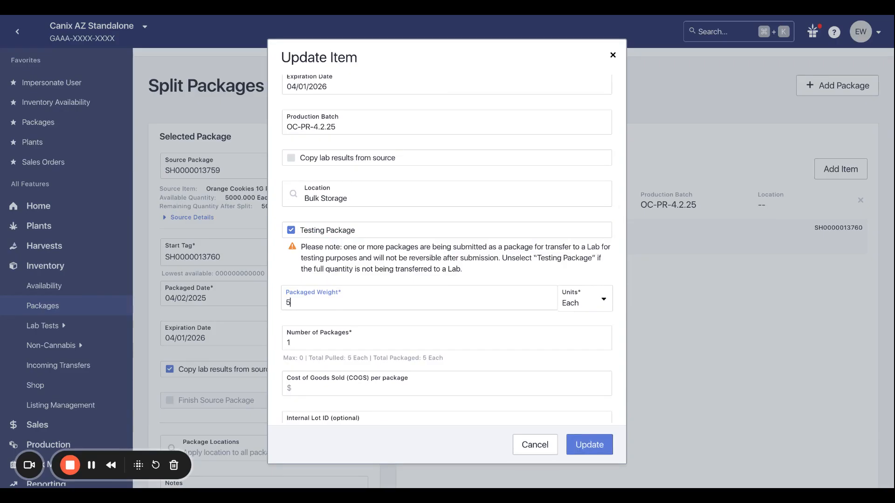
scroll(371, 320, "down", 2)
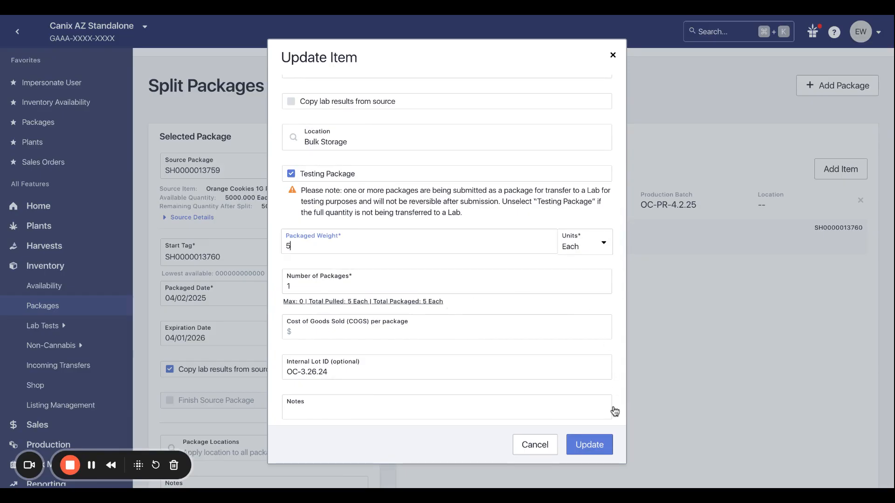
left_click(604, 446)
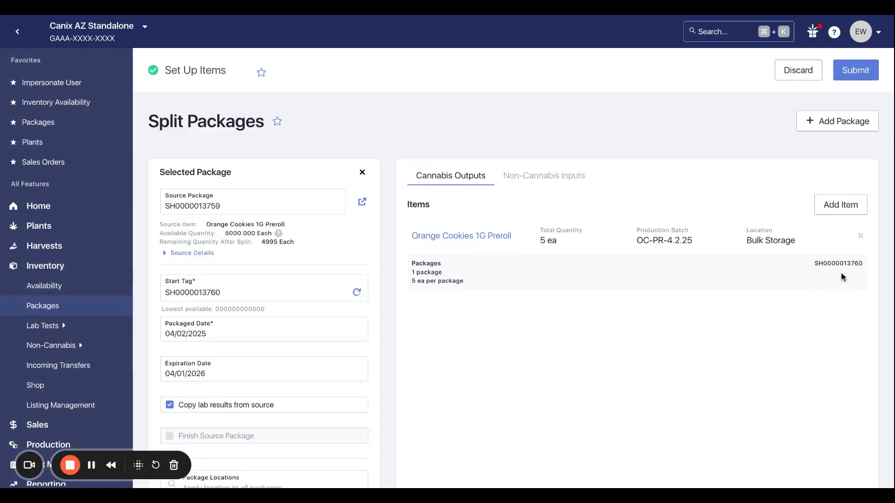
Submit the package split for the Orange Cookies 1G Preroll testing package.
left_click_drag(817, 263, 867, 271)
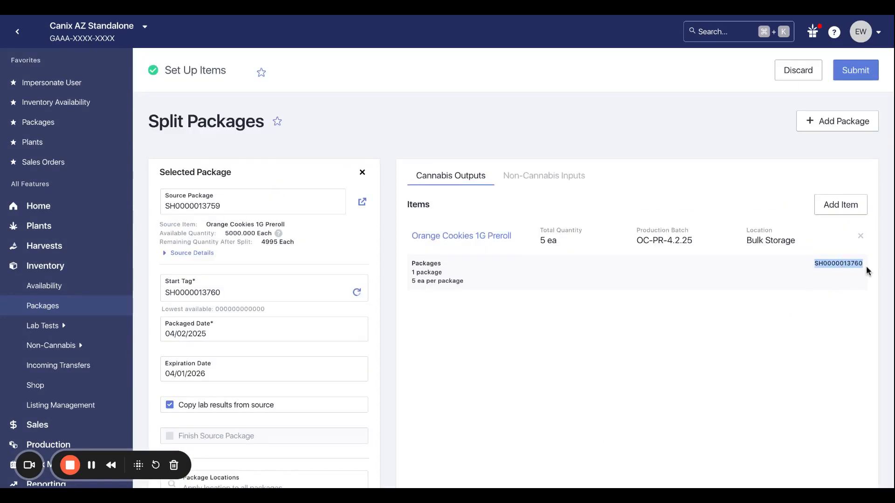
left_click(865, 74)
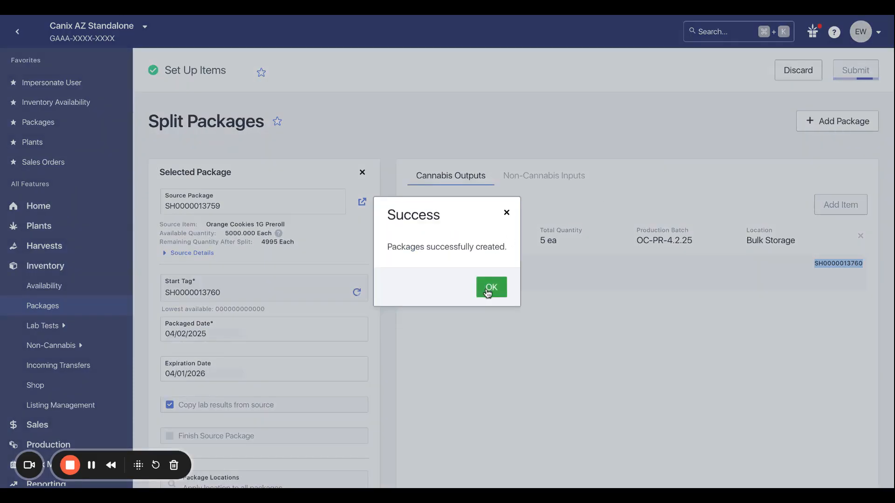
left_click(489, 288)
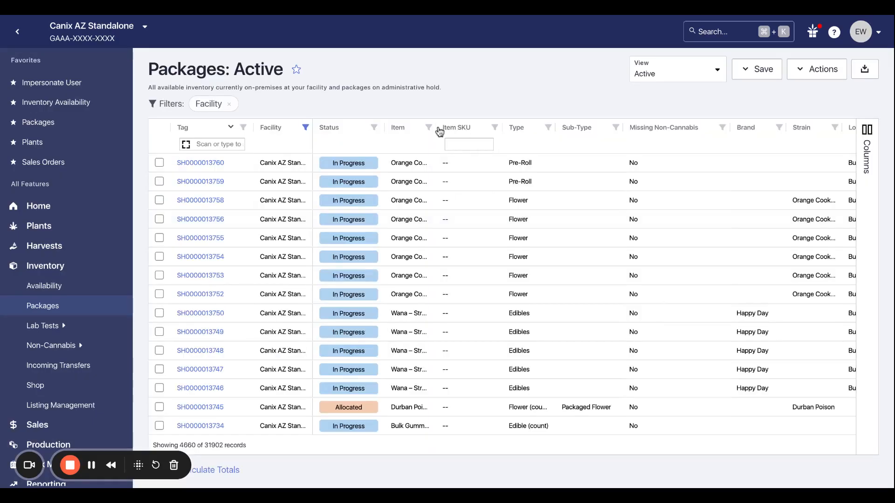
left_click_drag(431, 126, 523, 128)
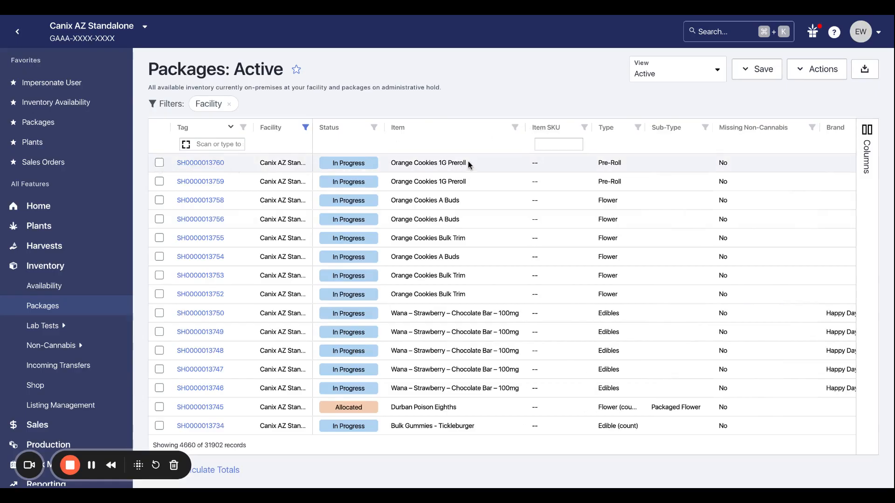
scroll(469, 166, "right", 6)
scroll(478, 163, "right", 6)
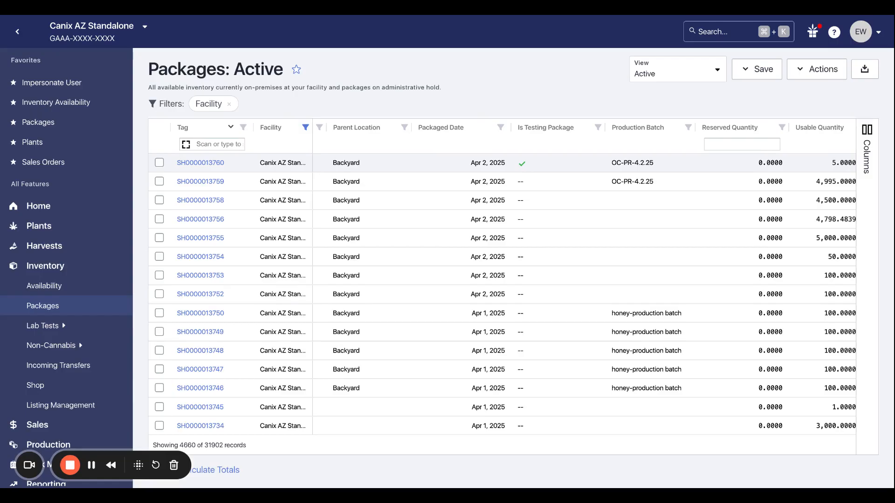
left_click(583, 161)
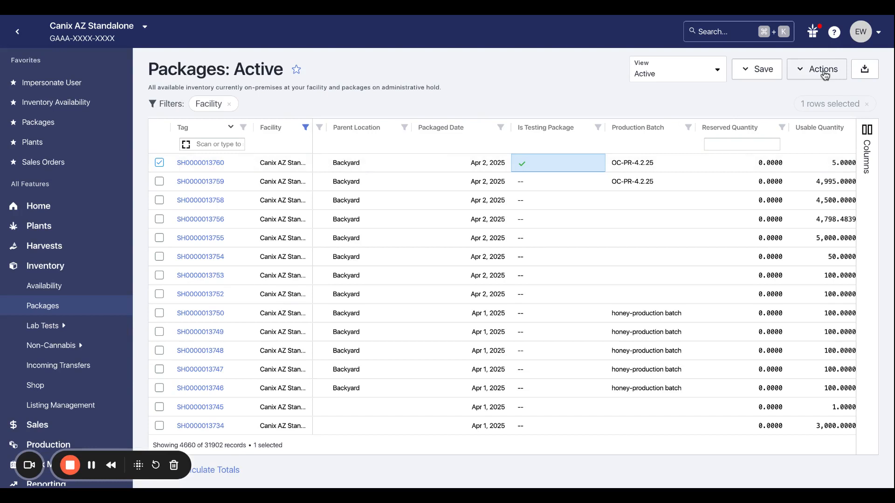
left_click(552, 161)
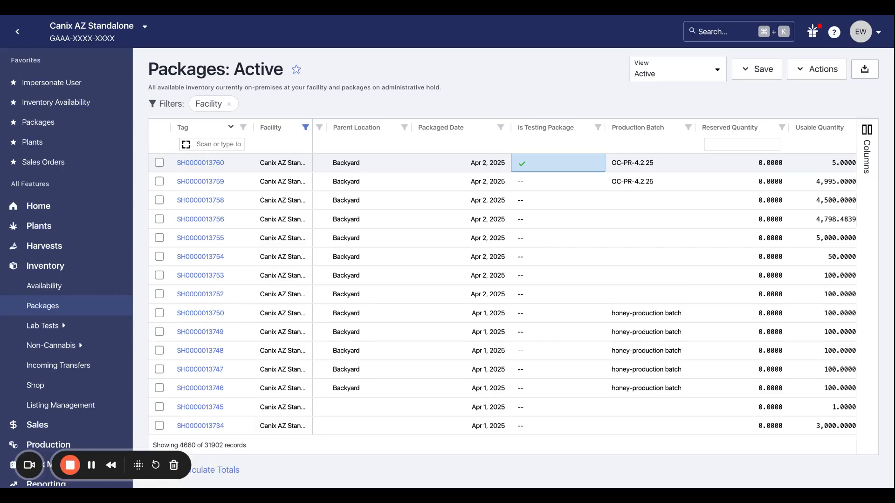
left_click(571, 166)
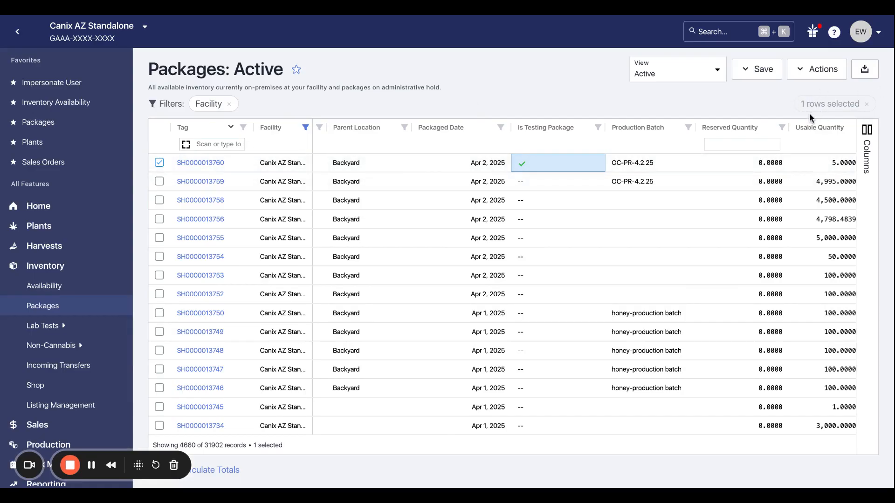
left_click(827, 74)
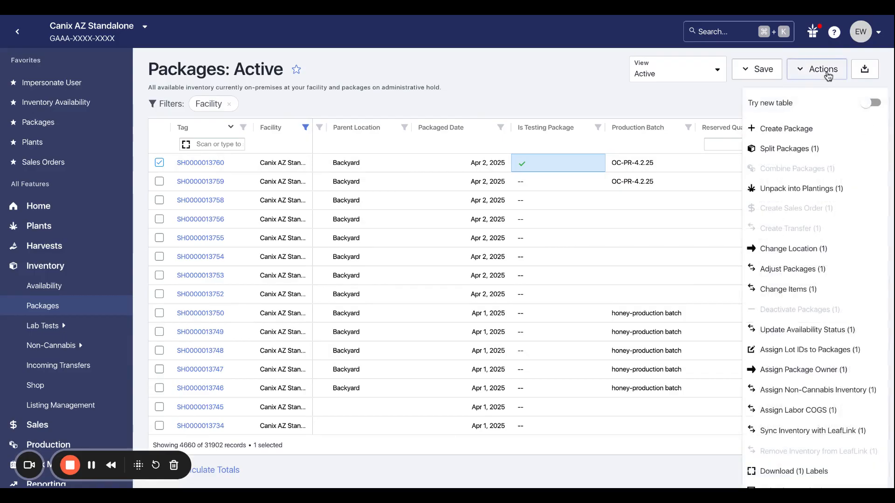
left_click(842, 336)
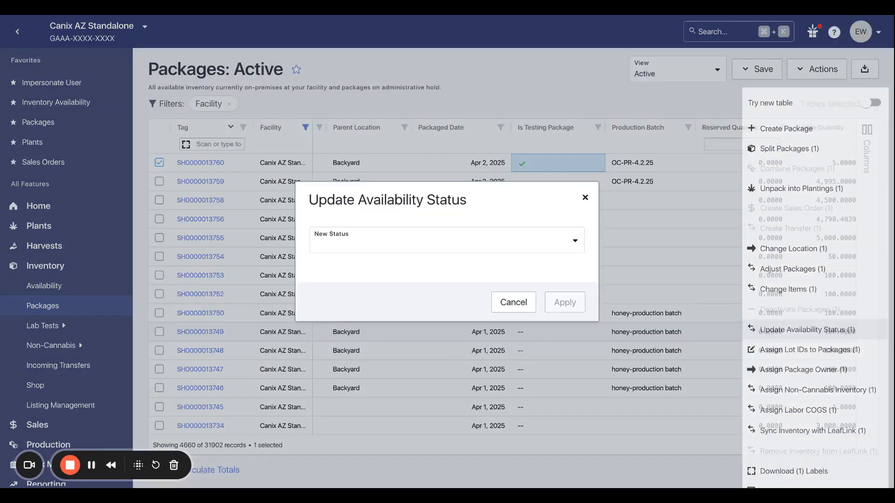
left_click(429, 252)
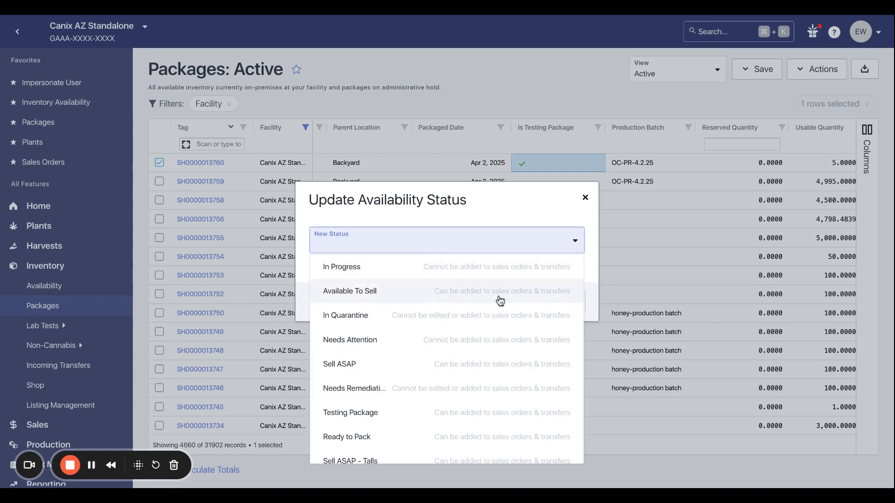
left_click(538, 299)
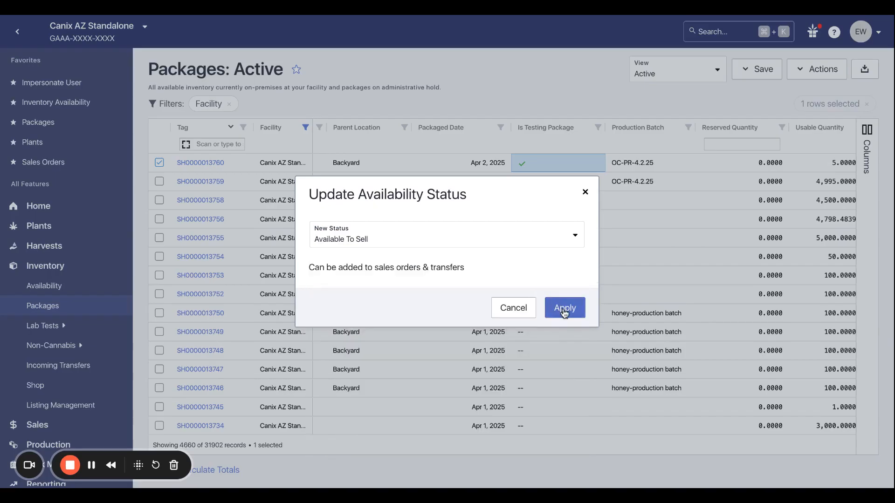
left_click(564, 311)
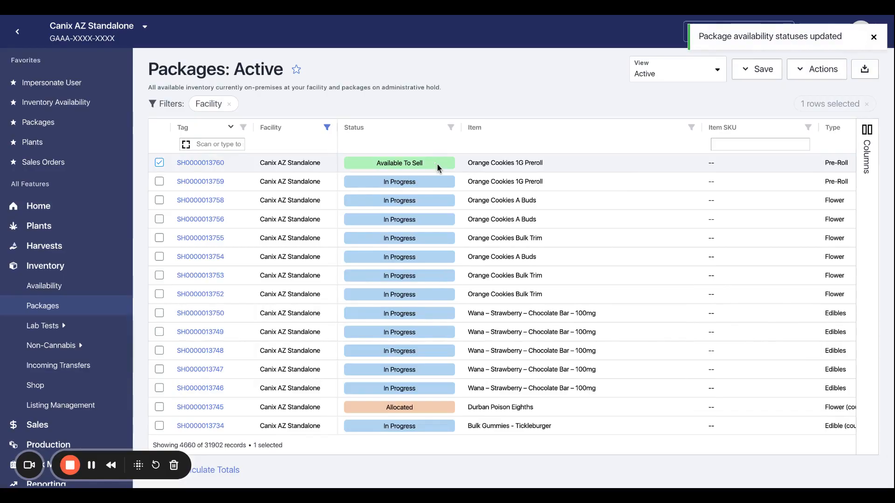
left_click(874, 38)
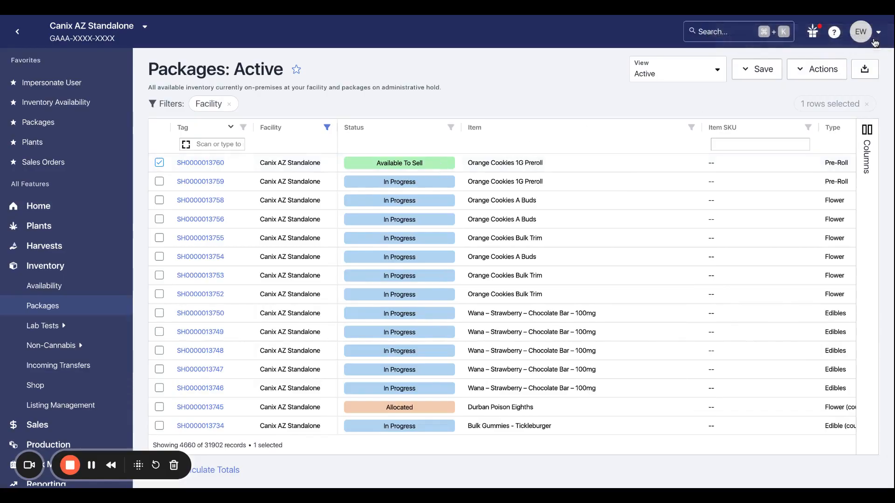
left_click(832, 71)
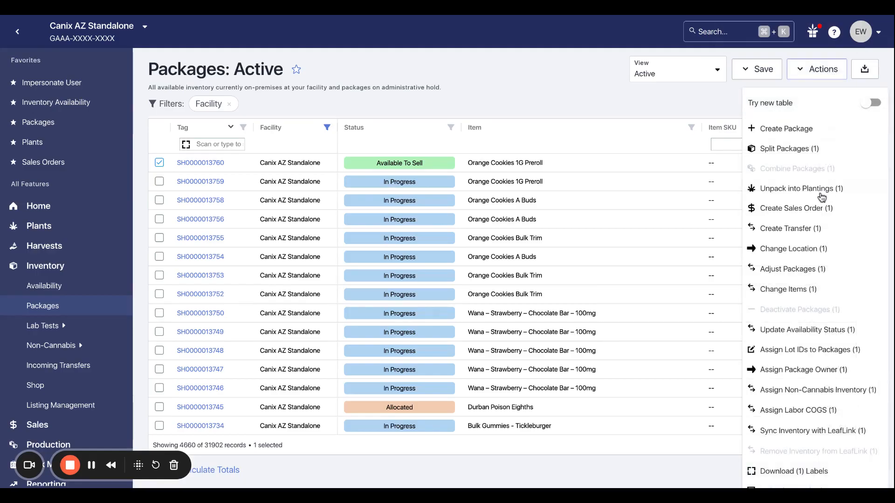
left_click(820, 234)
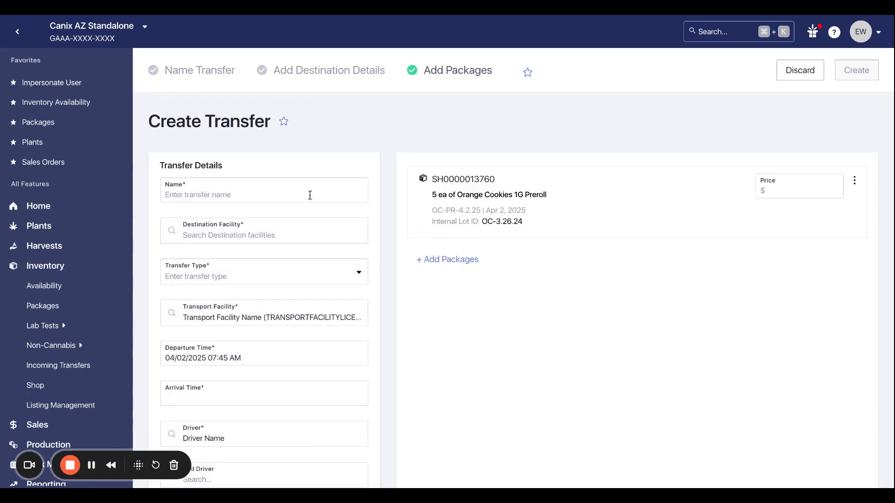
left_click(277, 192)
type("lab")
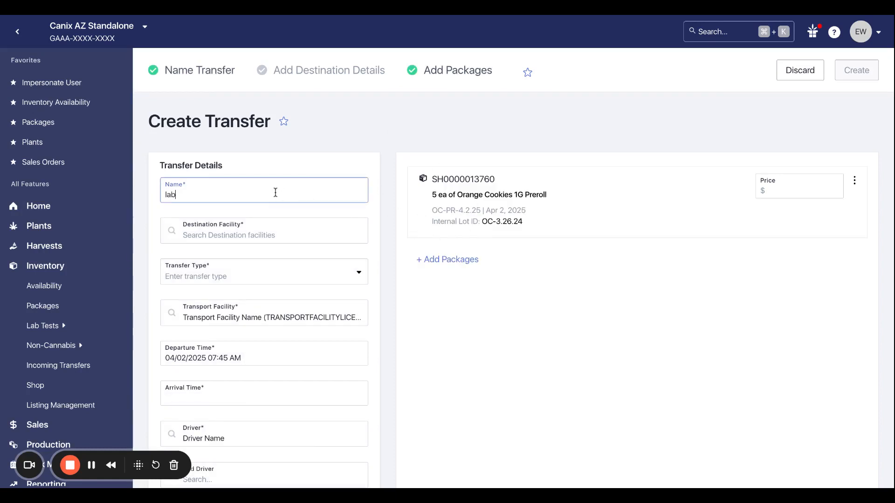
type(" transfer 4")
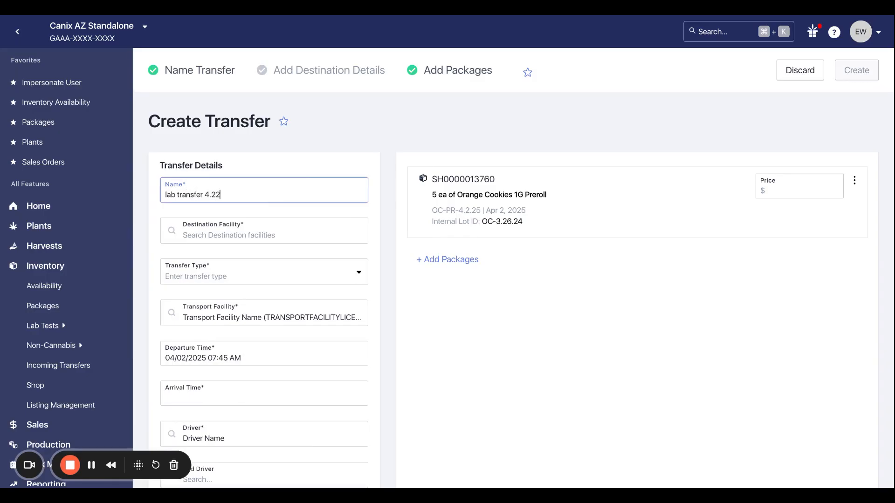
type(".2.25")
key("BackSpace")
key("BackSpace")
type(".25")
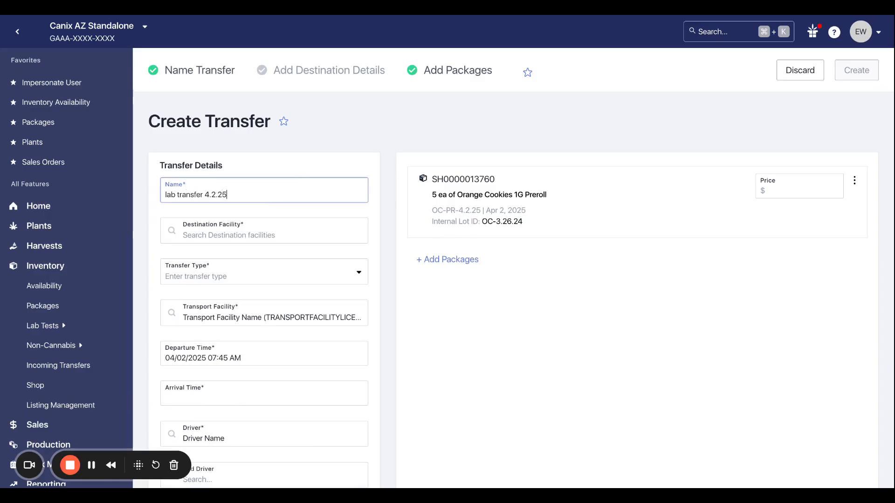
Start a new external destination facility named "Lab Testing License" with "Lab License" as its license number.
left_click(265, 240)
type("lab")
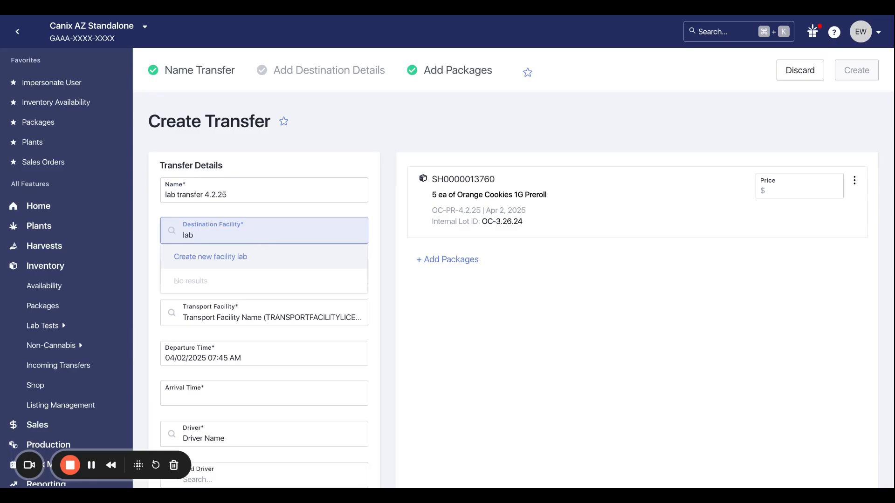
left_click(230, 261)
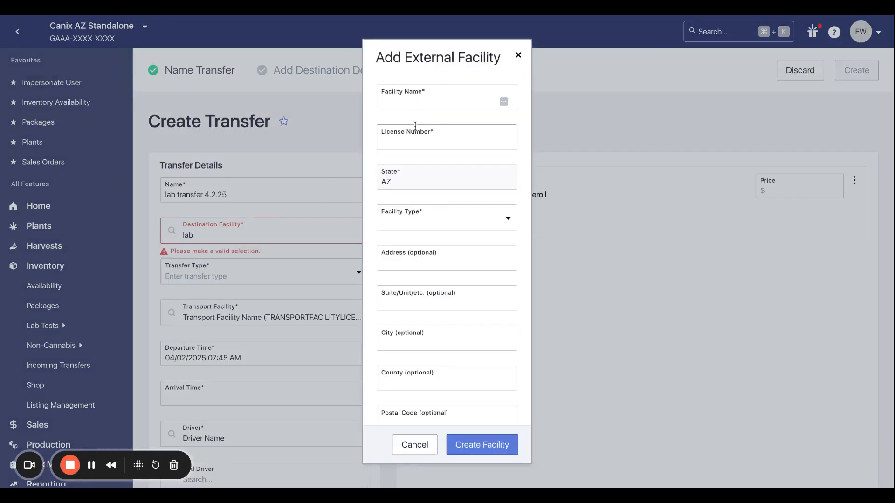
left_click(432, 101)
type("Lab T")
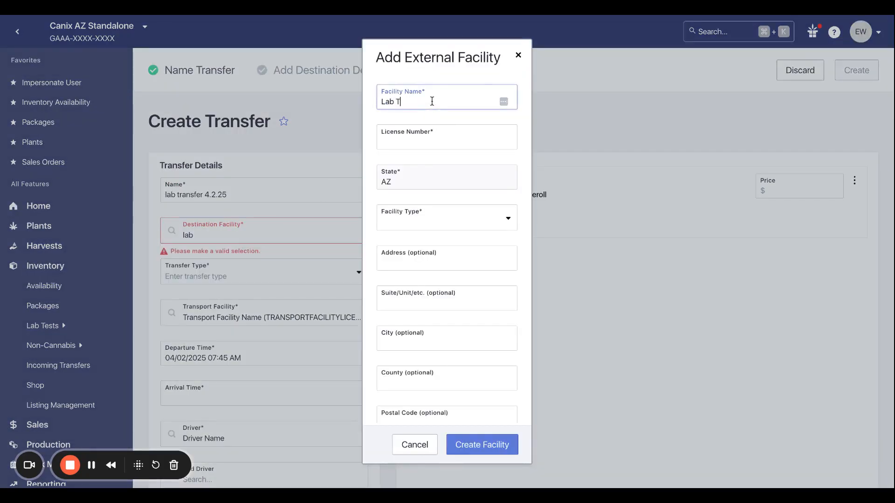
type("esting License")
left_click(438, 135)
type("L")
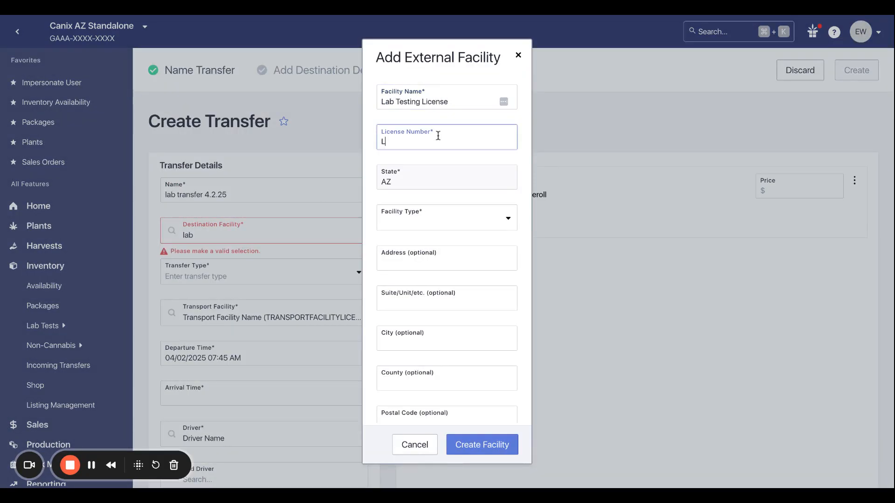
type("ab License")
Set the new facility's type to Laboratory and create the facility, leaving the optional fields blank.
left_click(437, 227)
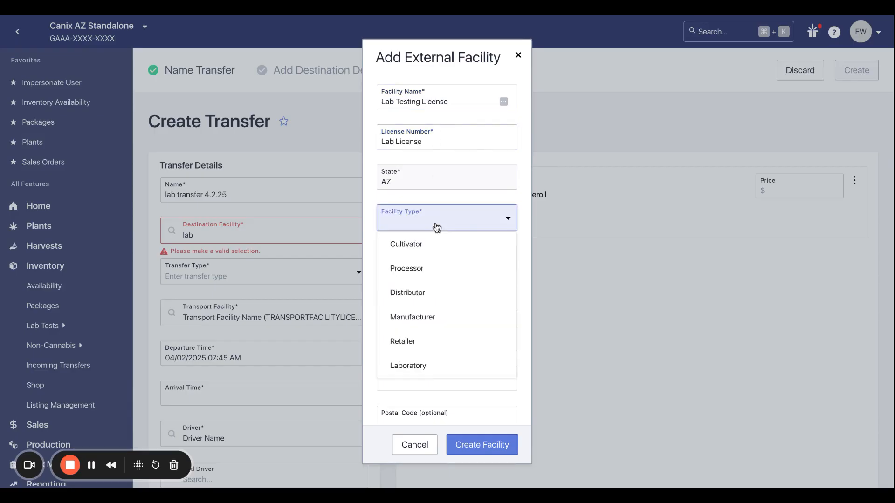
left_click(438, 367)
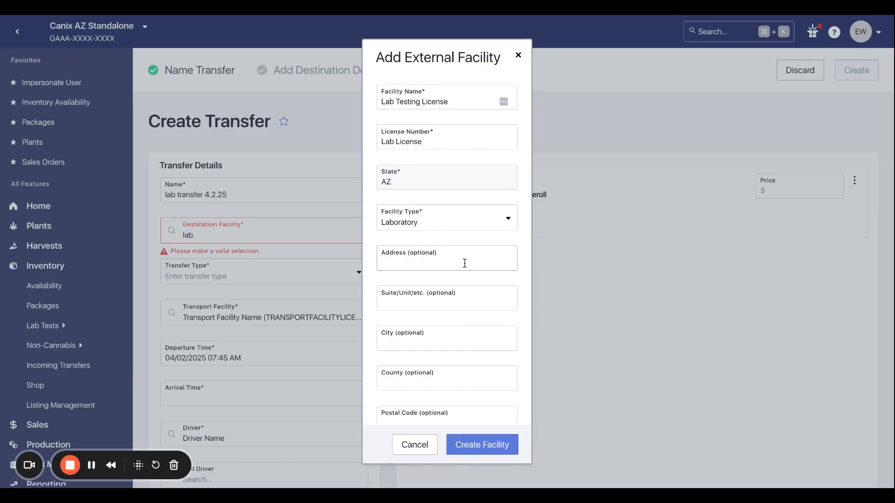
scroll(465, 263, "down", 3)
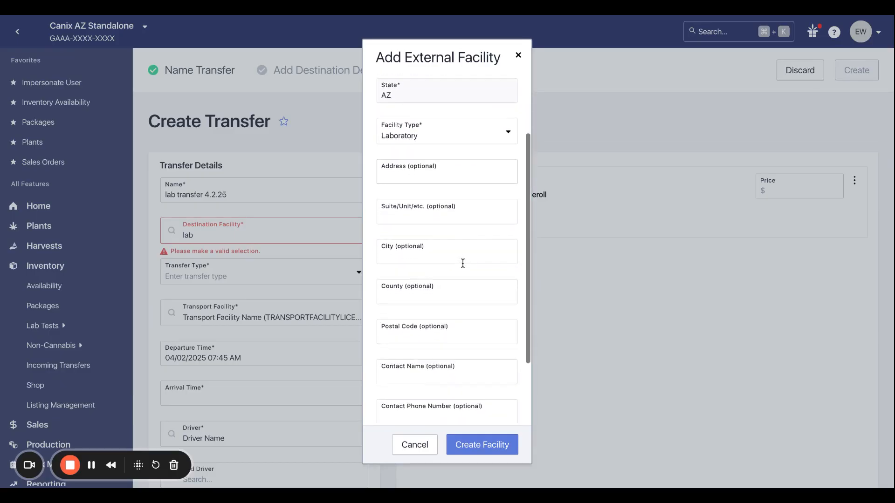
scroll(463, 263, "down", 3)
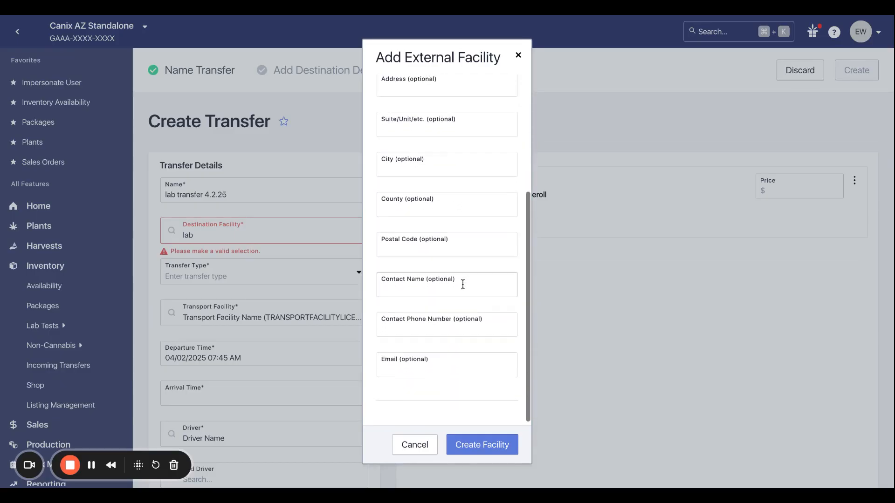
left_click(475, 447)
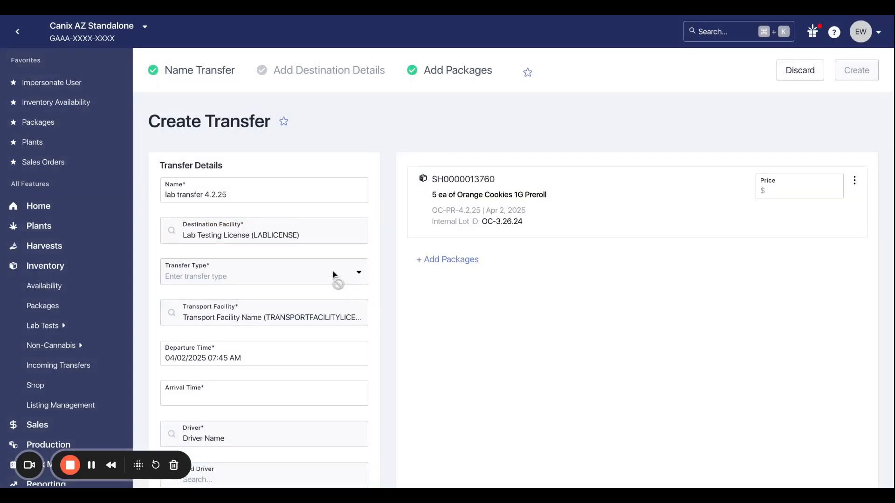
Keep the new lab as the destination facility and set the transfer type to Lab.
left_click(257, 237)
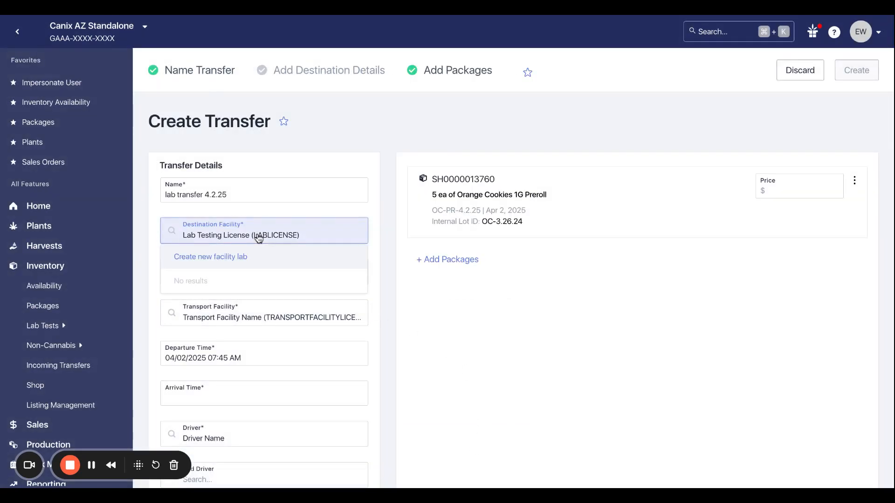
left_click(387, 231)
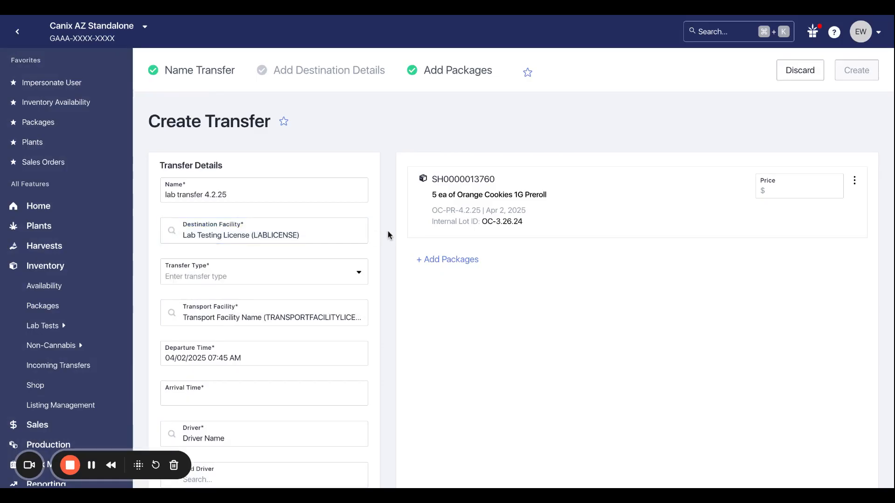
left_click(306, 279)
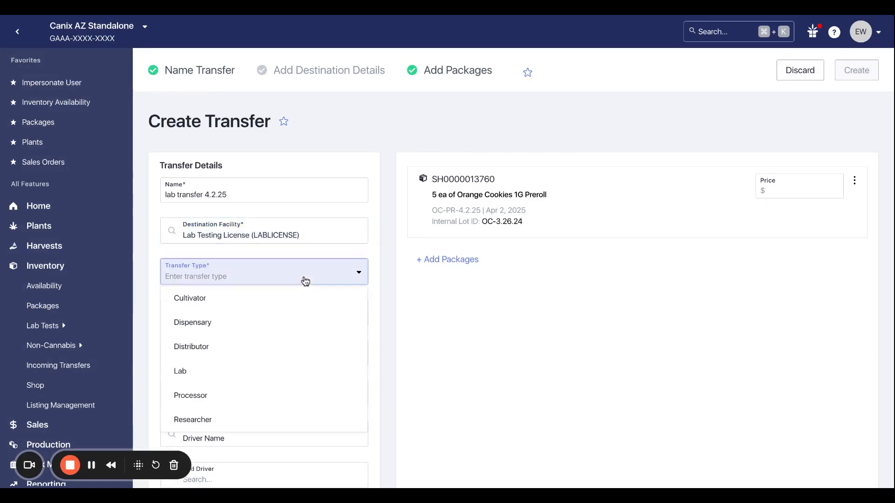
left_click(241, 375)
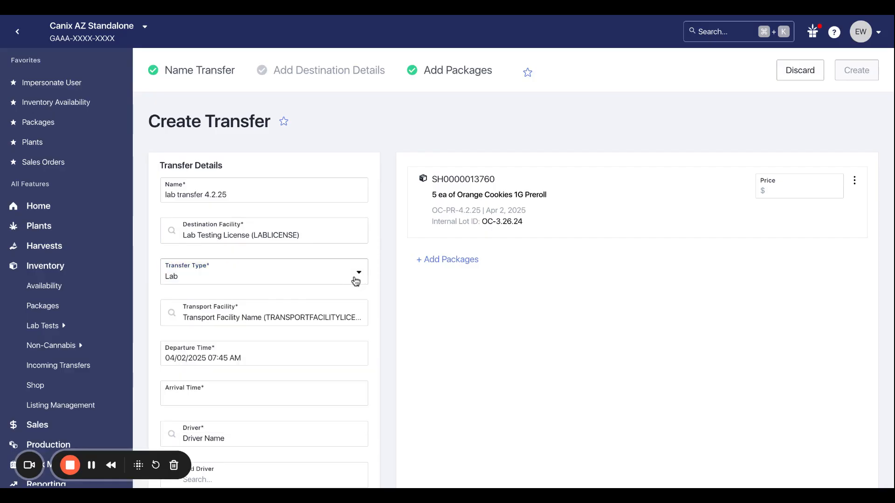
Keep the transport facility, and set the departure to 04/03/2025 07:00 AM and the arrival to 04/03/2025 07:30 AM.
scroll(376, 283, "down", 1)
scroll(375, 278, "down", 2)
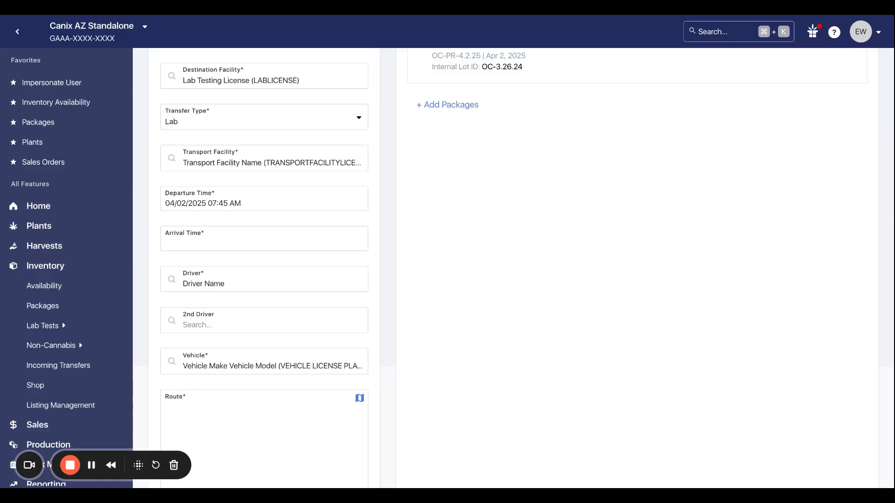
left_click(263, 164)
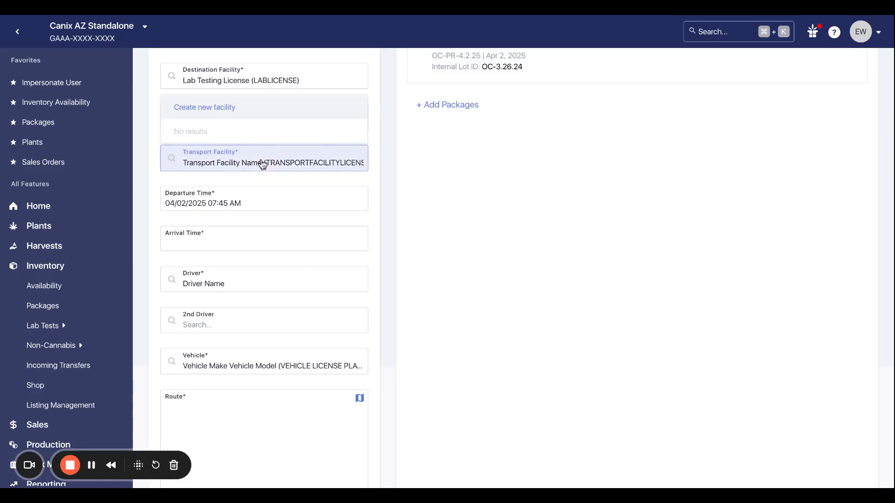
left_click(379, 192)
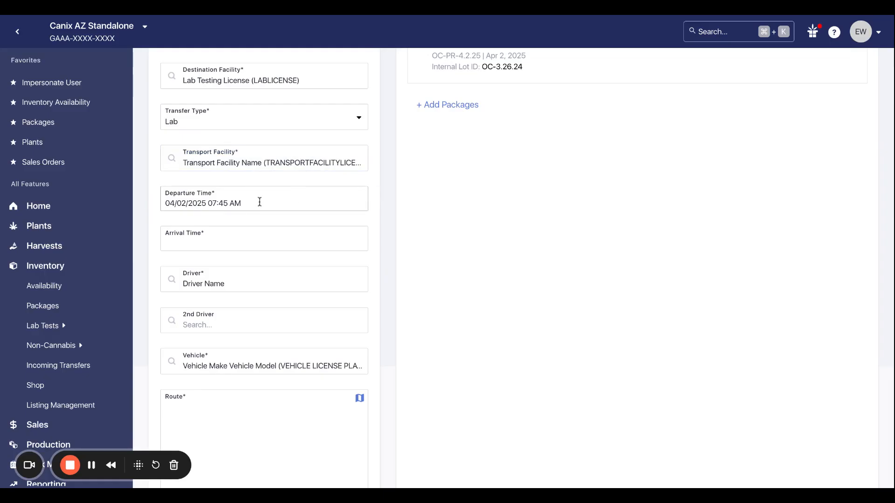
left_click(222, 203)
left_click(250, 262)
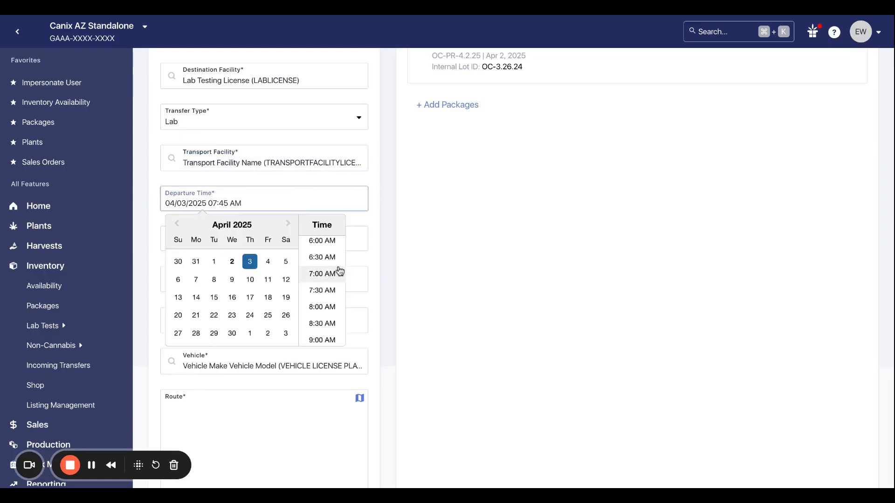
left_click(327, 273)
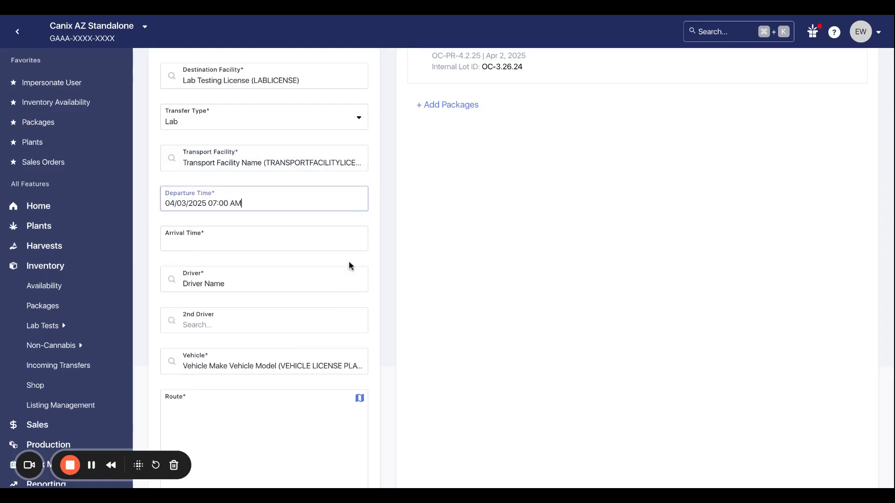
left_click(176, 241)
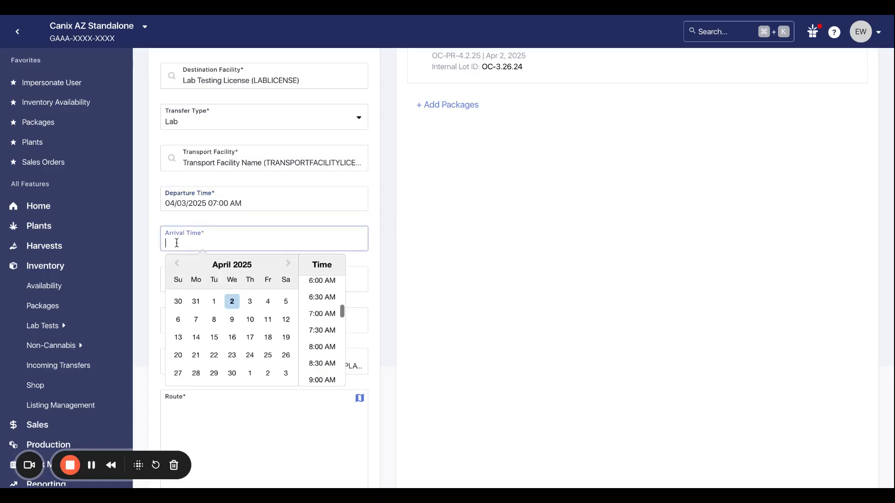
left_click(250, 301)
left_click(322, 330)
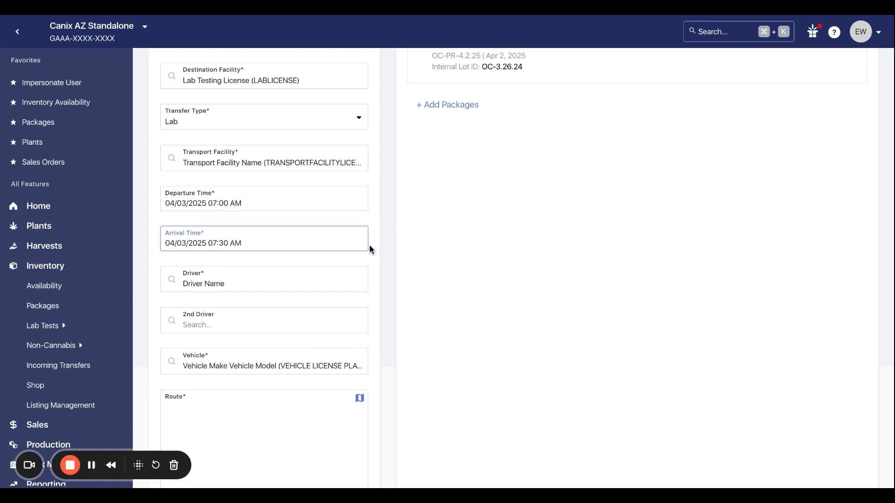
Review the driver and vehicle choices for the transfer, leaving the current selections in place.
scroll(368, 272, "down", 1)
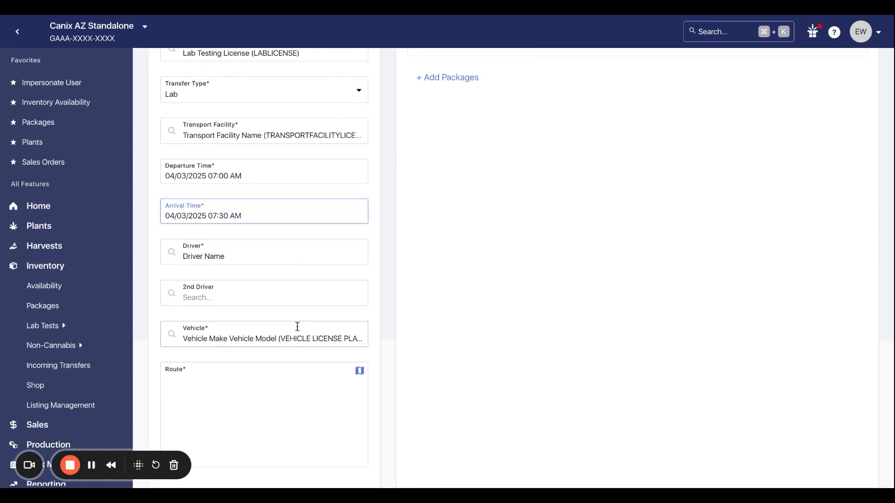
left_click(268, 262)
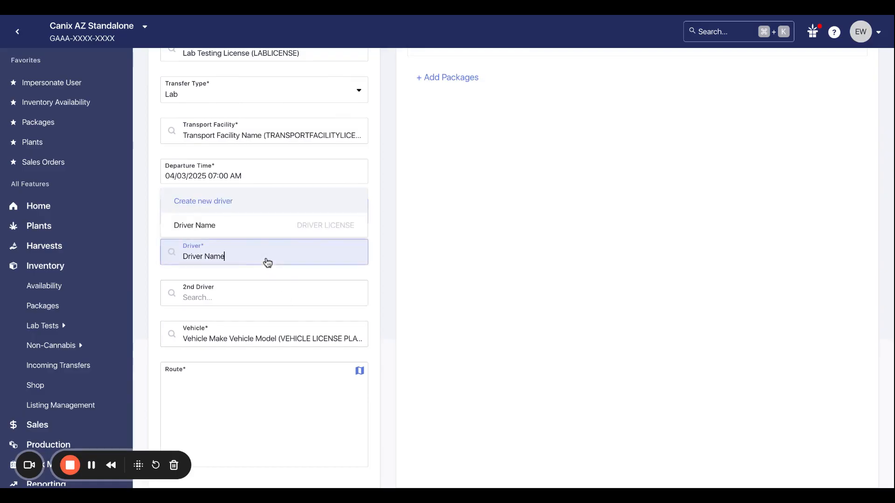
left_click(255, 338)
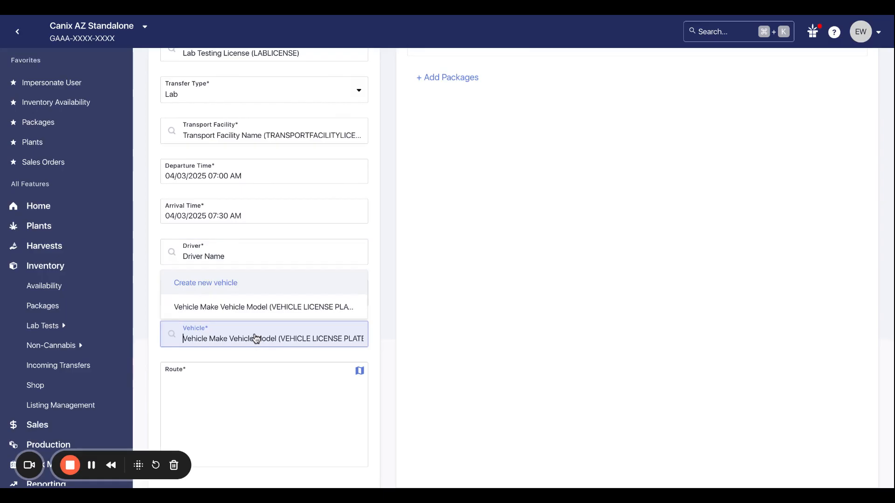
left_click(382, 344)
left_click(289, 408)
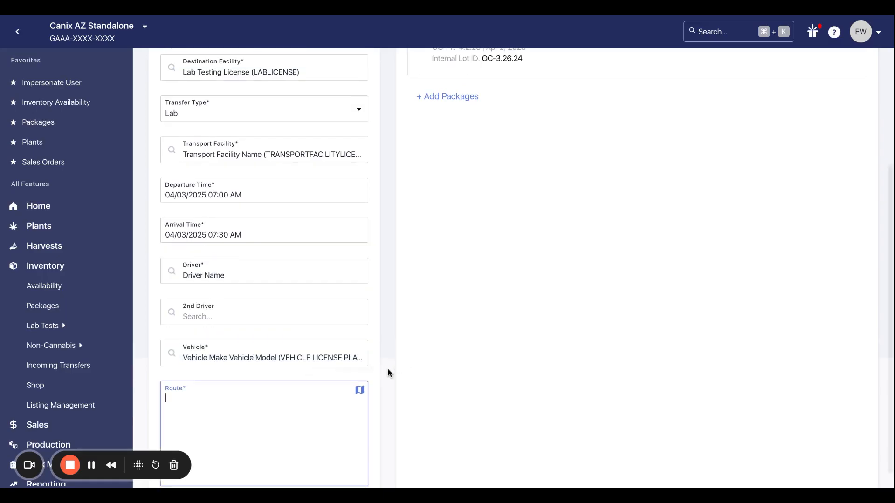
scroll(284, 414, "up", 1)
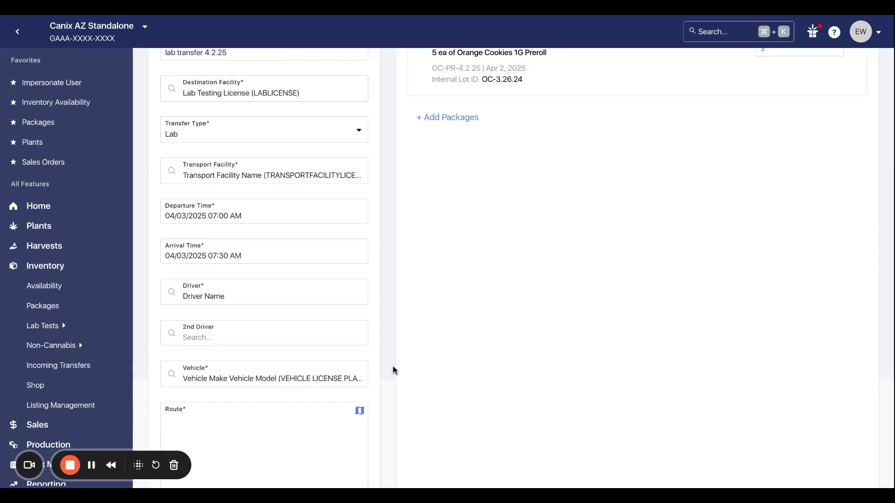
left_click(359, 411)
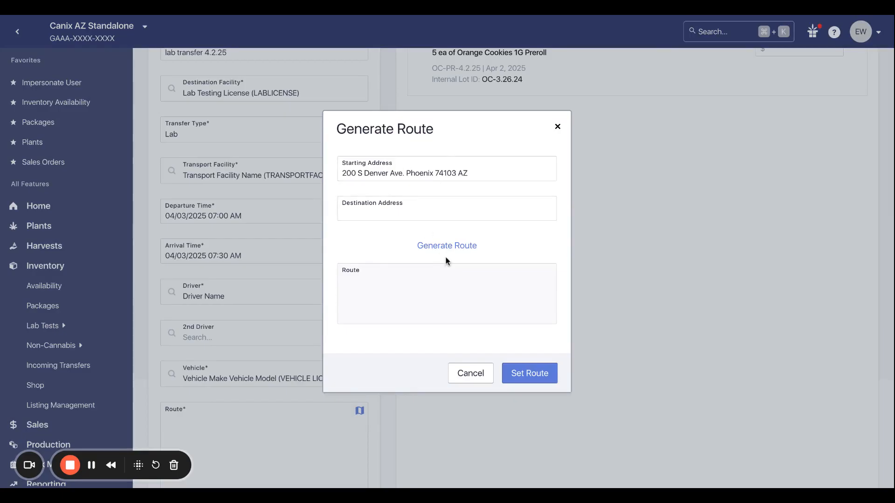
left_click(468, 374)
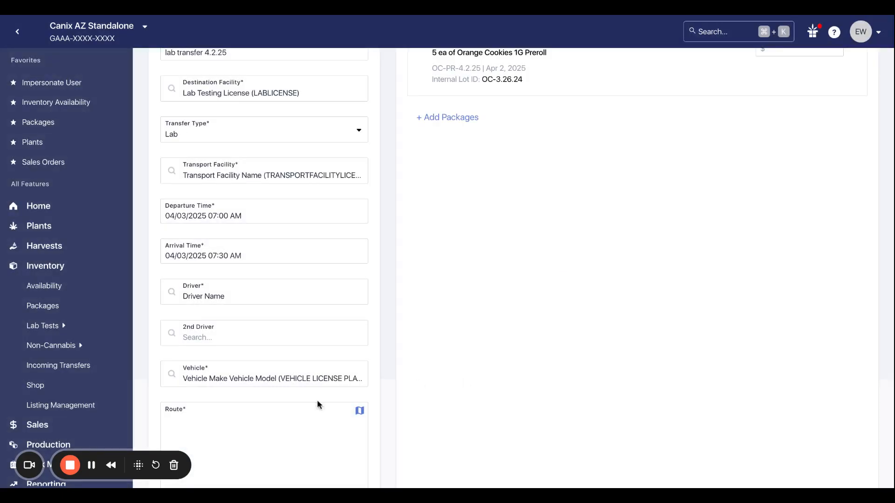
Enter "follow Google maps route" as the transfer's route.
left_click(268, 428)
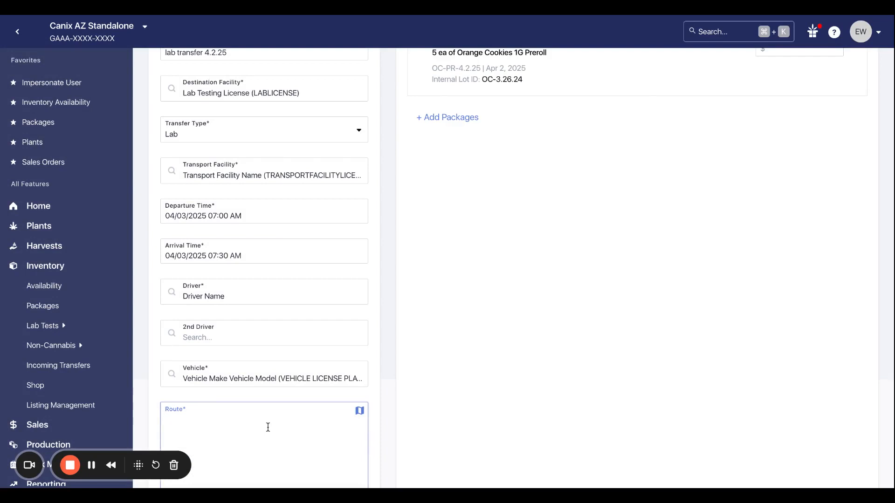
type("follow Google maps route")
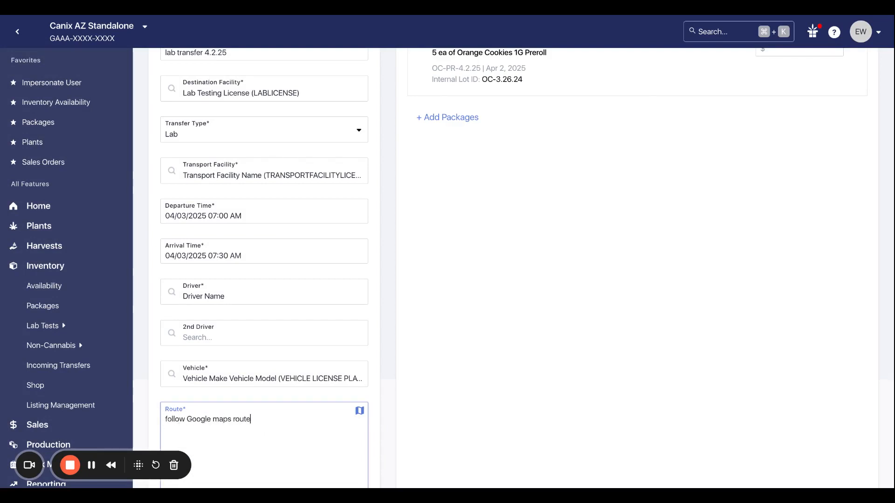
left_click(405, 403)
Create the lab transfer 4.2.25 and confirm its creation.
scroll(406, 403, "up", 3)
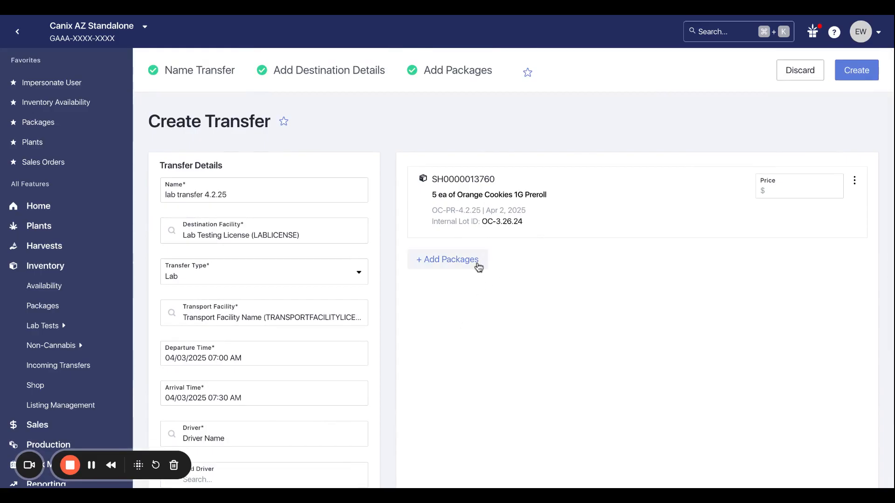
left_click(858, 71)
left_click(559, 284)
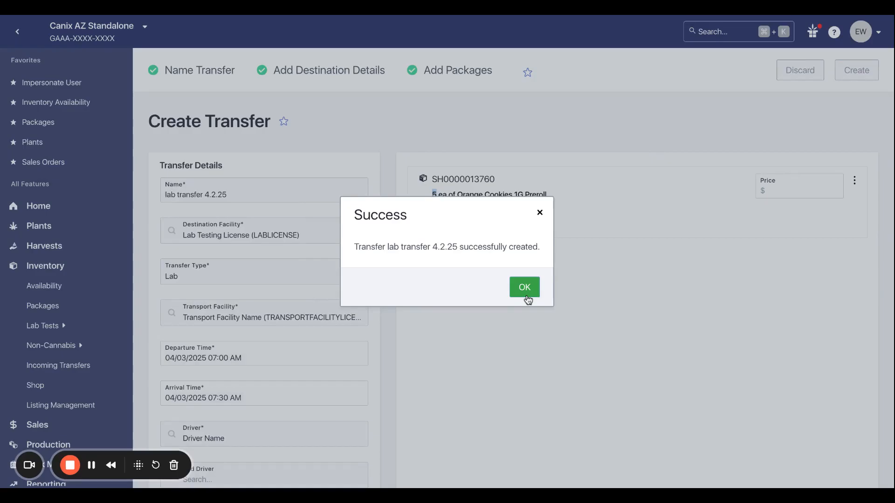
left_click(526, 288)
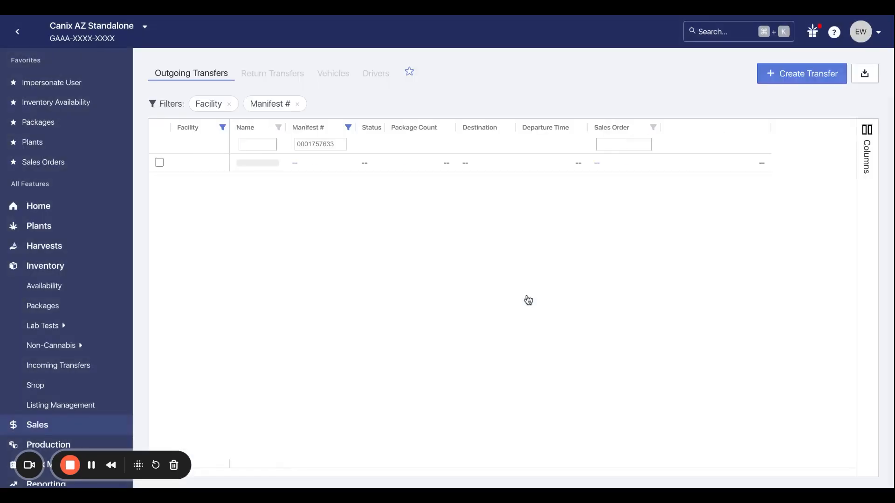
Remove the Manifest # filter from the outgoing transfers list and widen the Name column.
left_click(297, 104)
left_click_drag(284, 130, 350, 130)
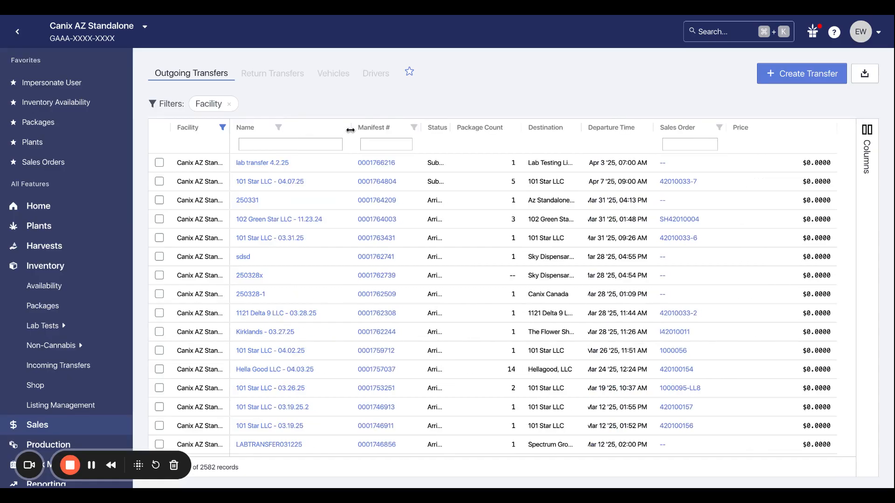
Open lab transfer 4.2.25 from the outgoing transfers, review its details and package contents, and close it.
left_click(279, 169)
left_click(279, 169)
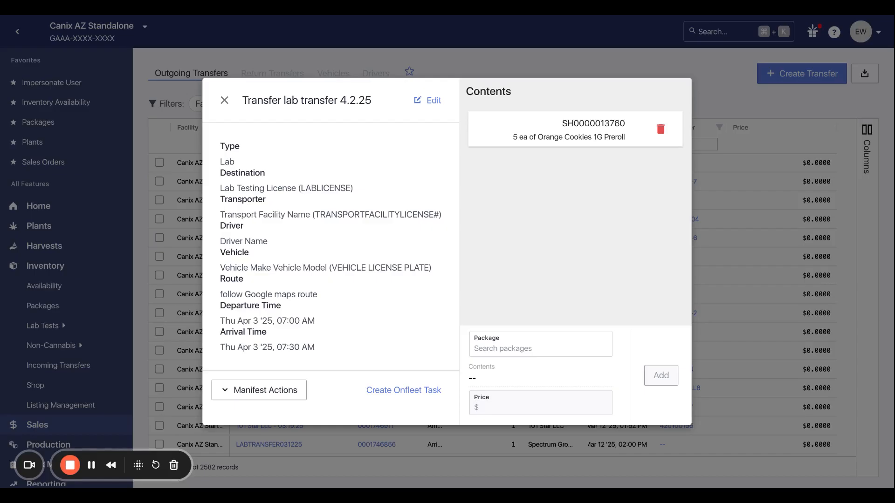
left_click(224, 102)
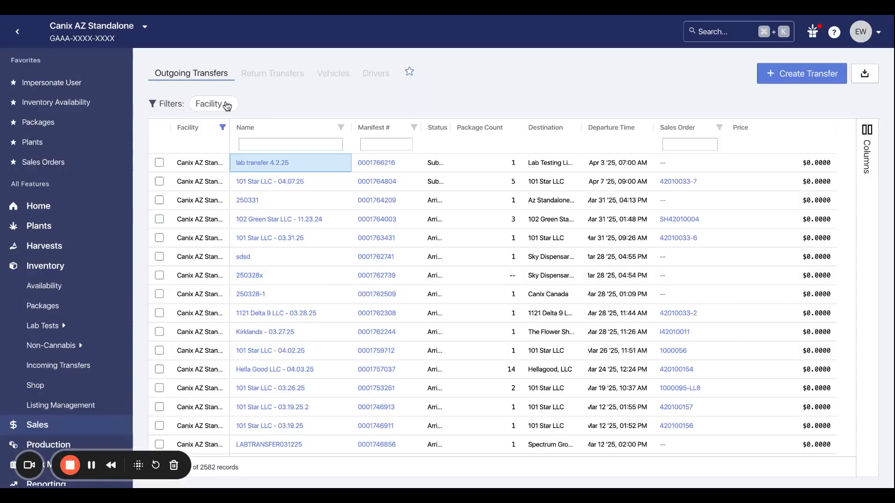